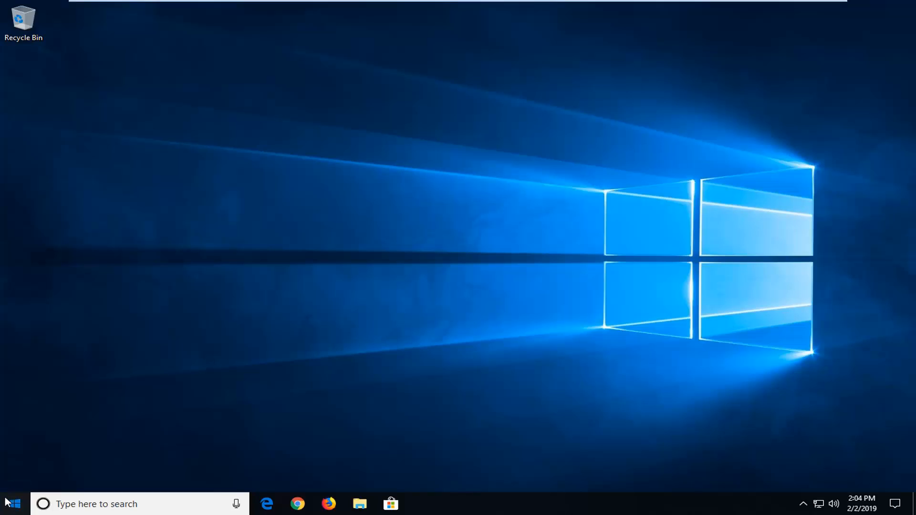
Search Windows for "device manager" and open Device Manager.
click(12, 503)
text(d)
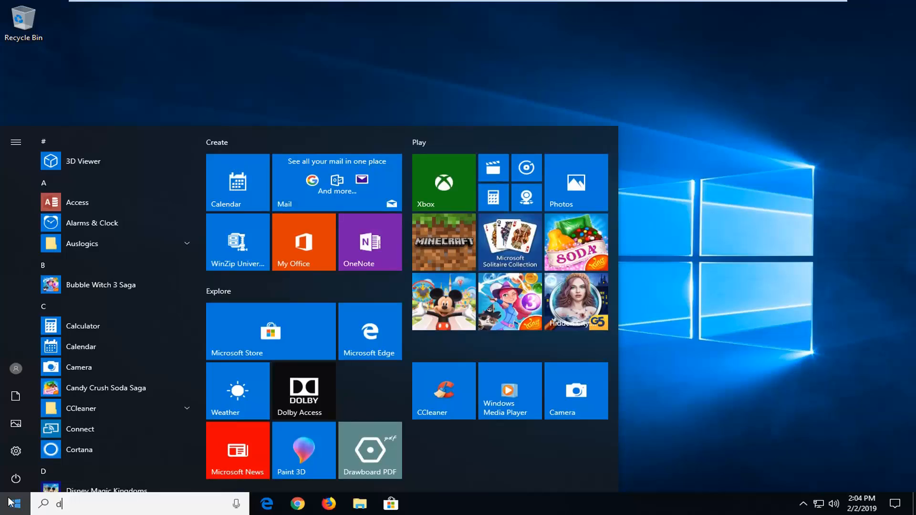
text(evic)
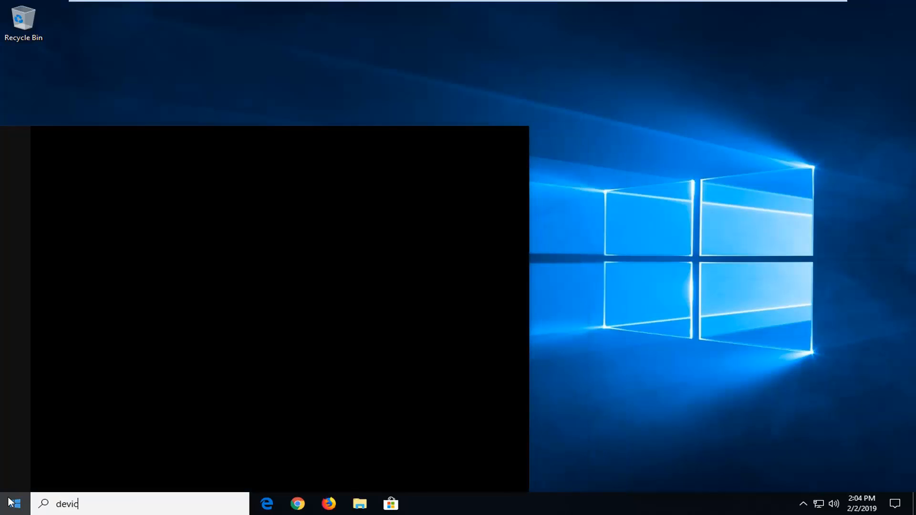
text(e manager)
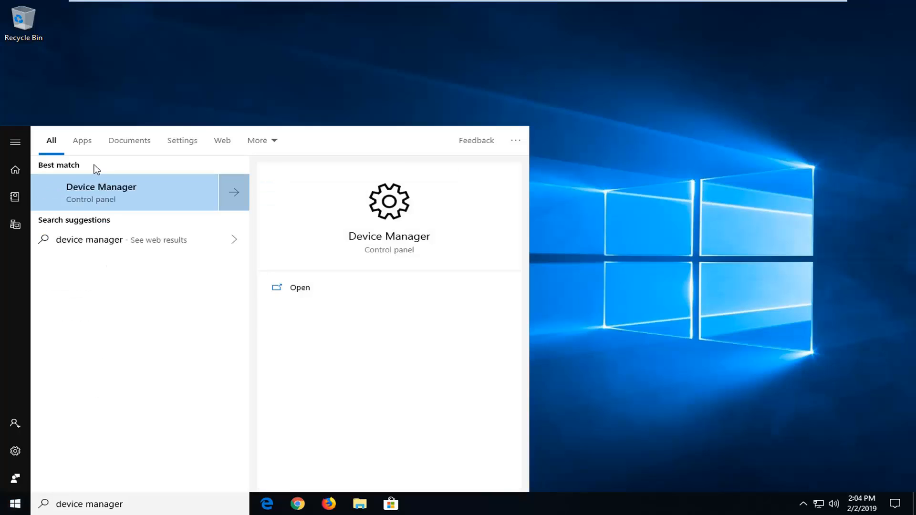
click(83, 195)
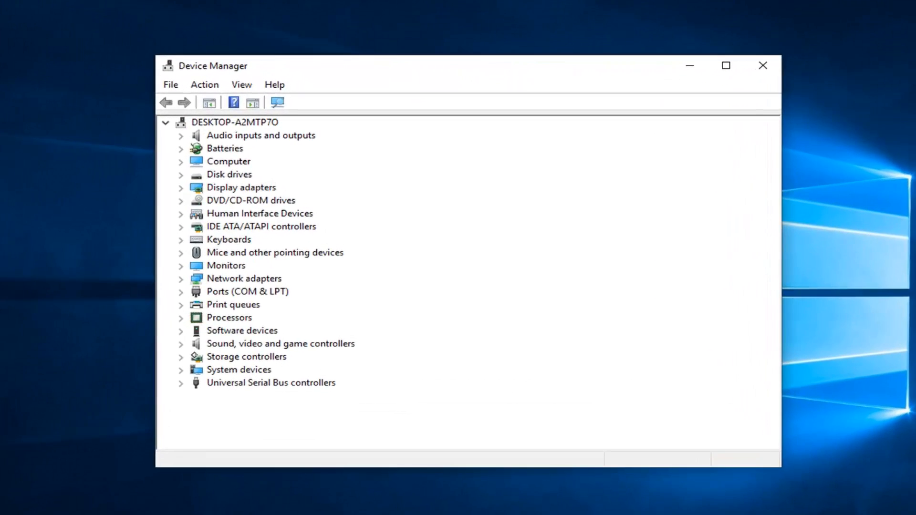
Disable the High Definition Audio Device in the sound, video and game controllers category.
click(229, 344)
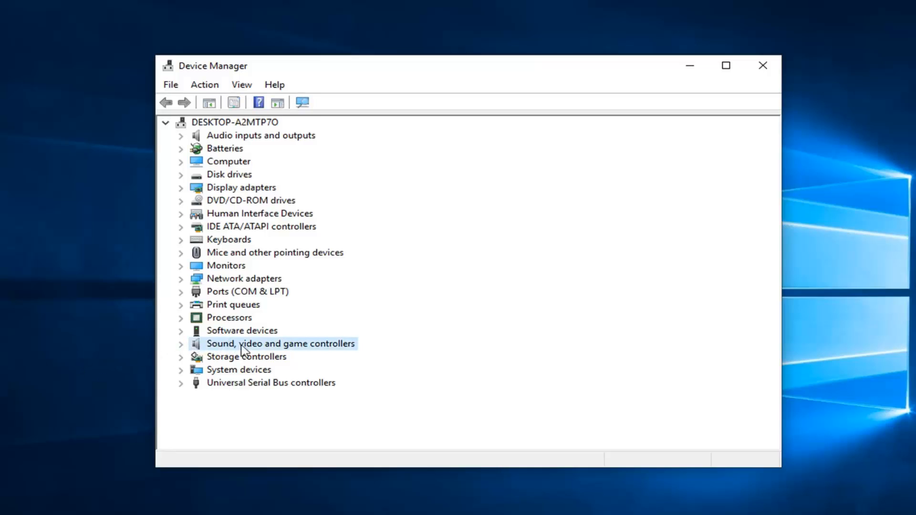
click(182, 344)
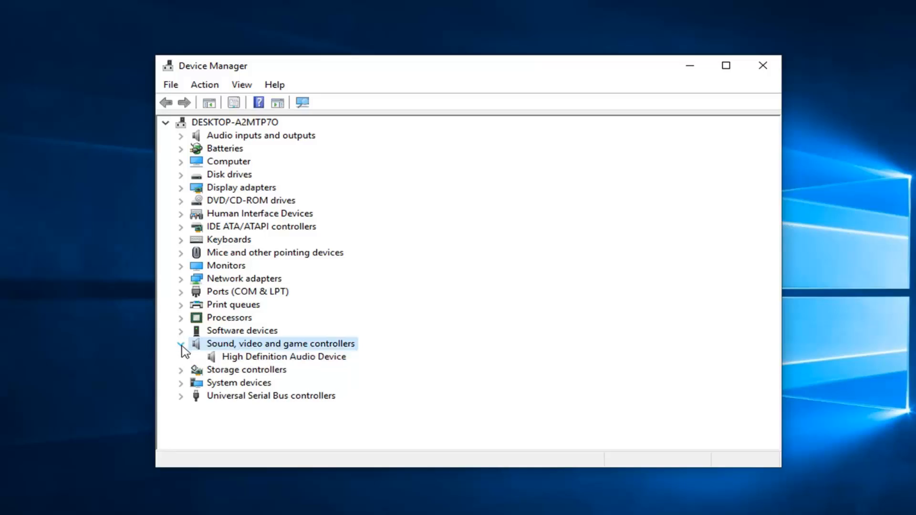
click(246, 357)
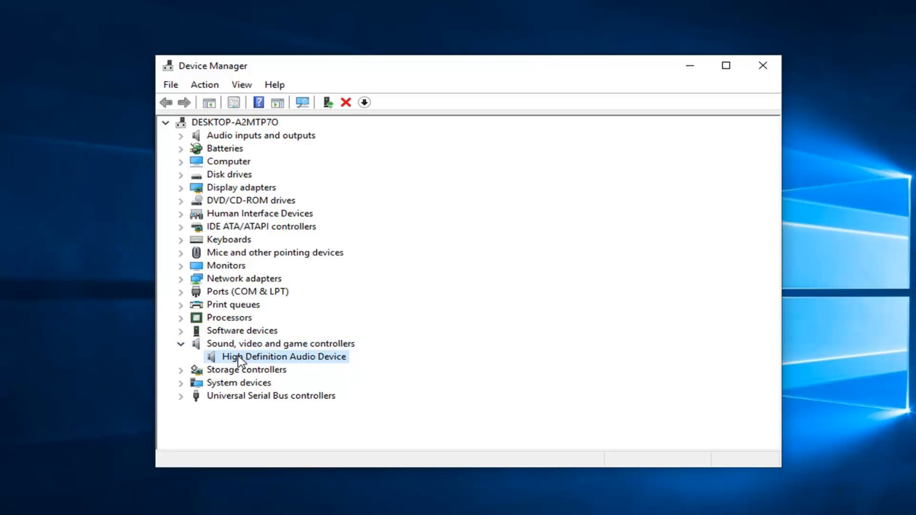
right_click(238, 356)
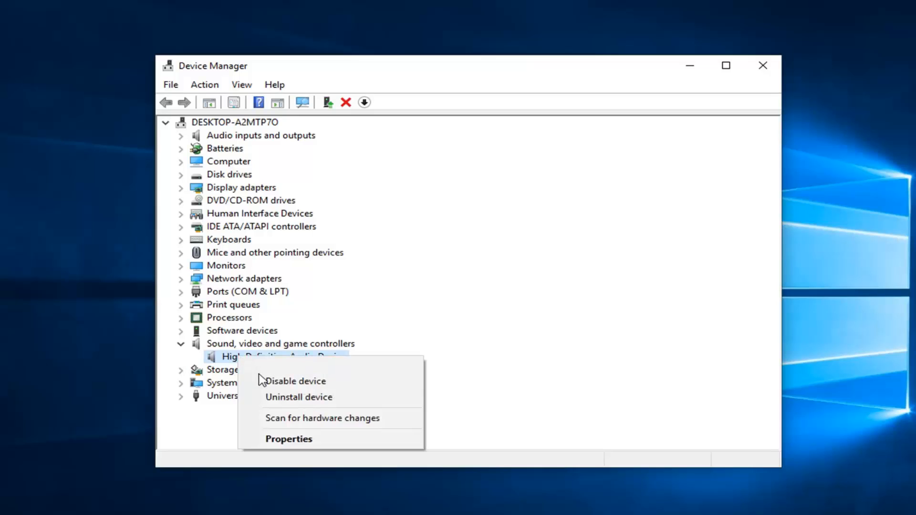
click(284, 381)
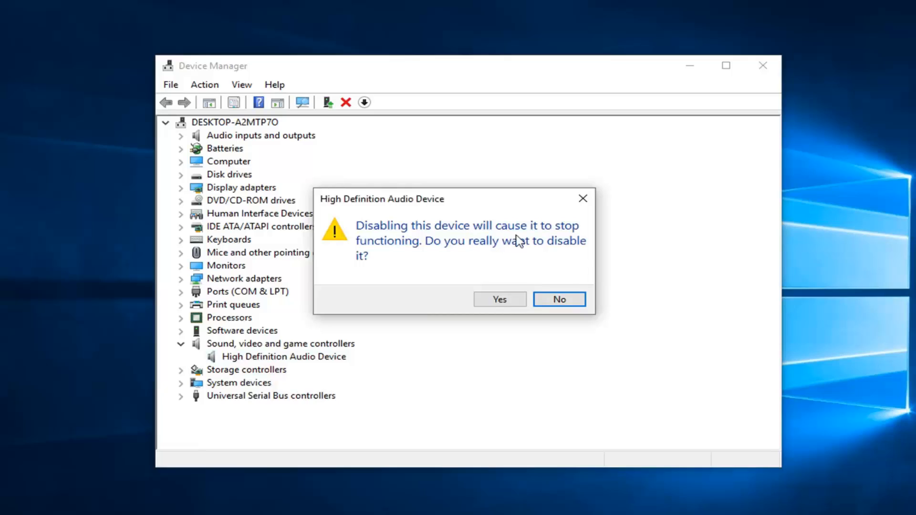
click(502, 302)
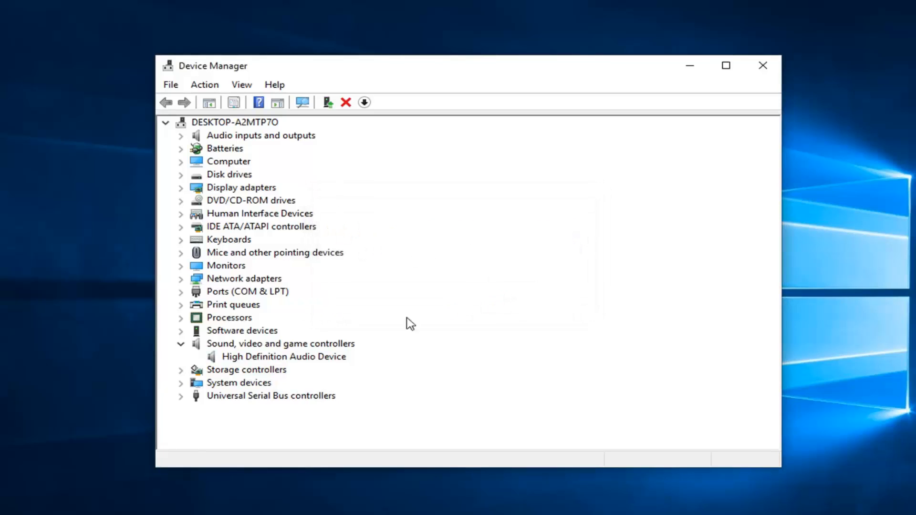
Enable the High Definition Audio Device again and close Device Manager.
right_click(260, 359)
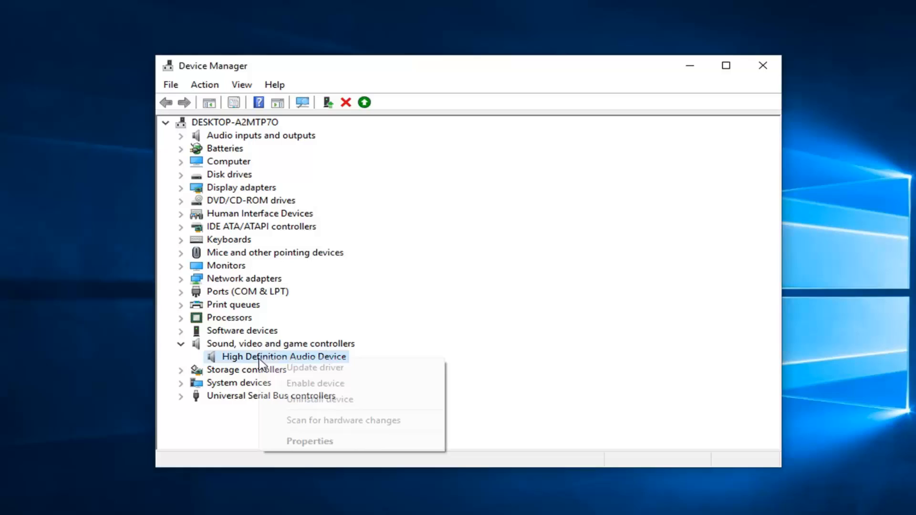
click(296, 383)
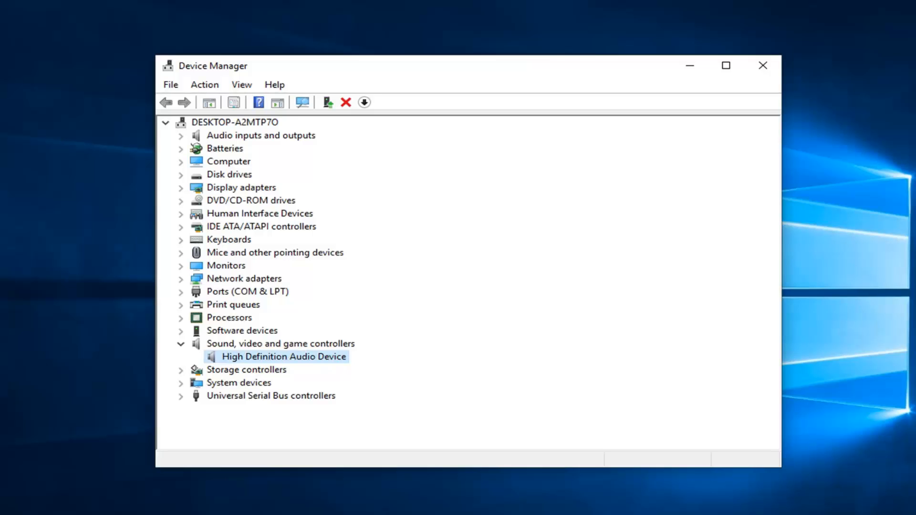
click(763, 66)
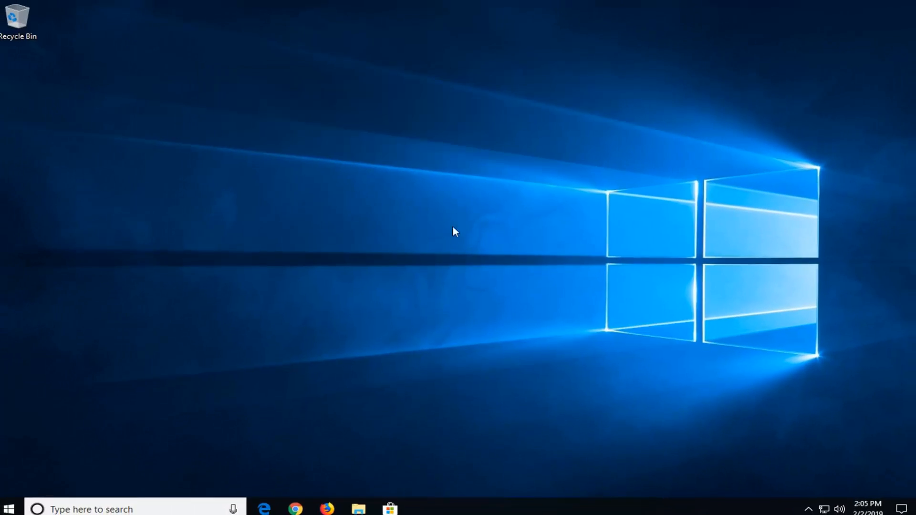
Open the Sound settings by running mmsys.cpl from the Run dialog.
click(5, 506)
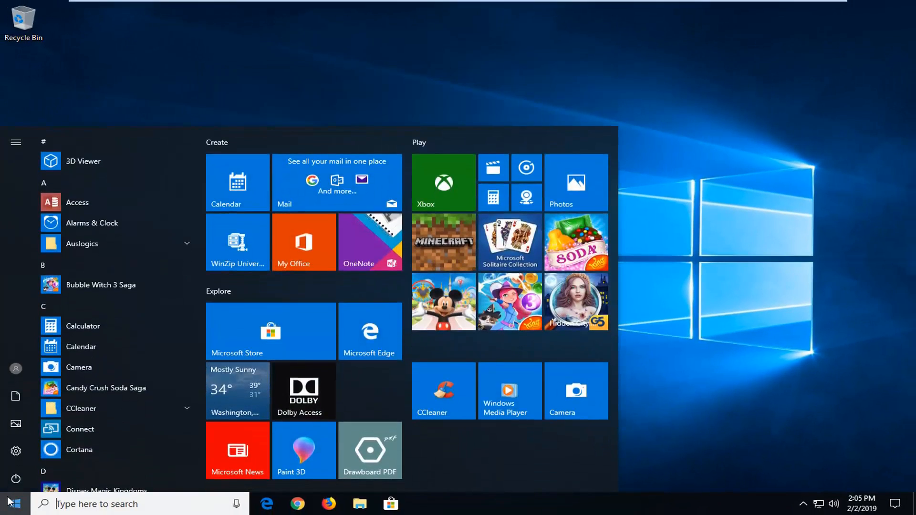
text(run)
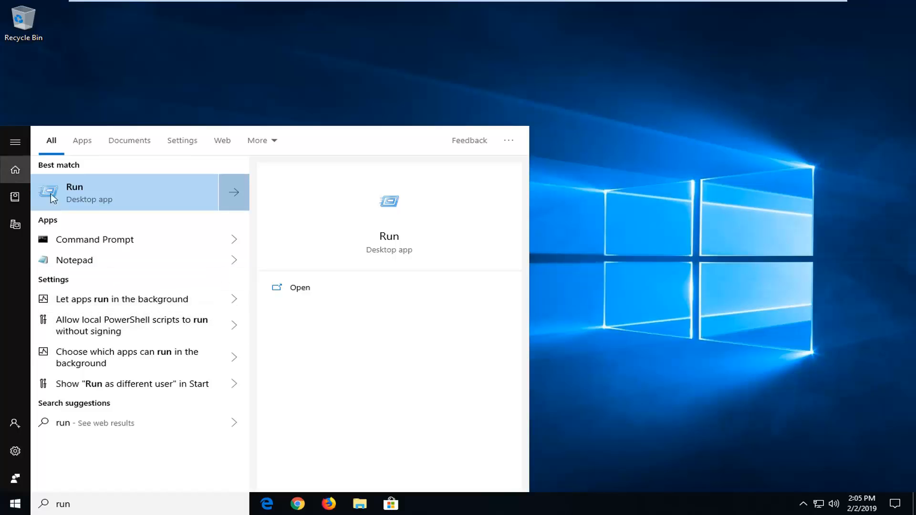
click(108, 200)
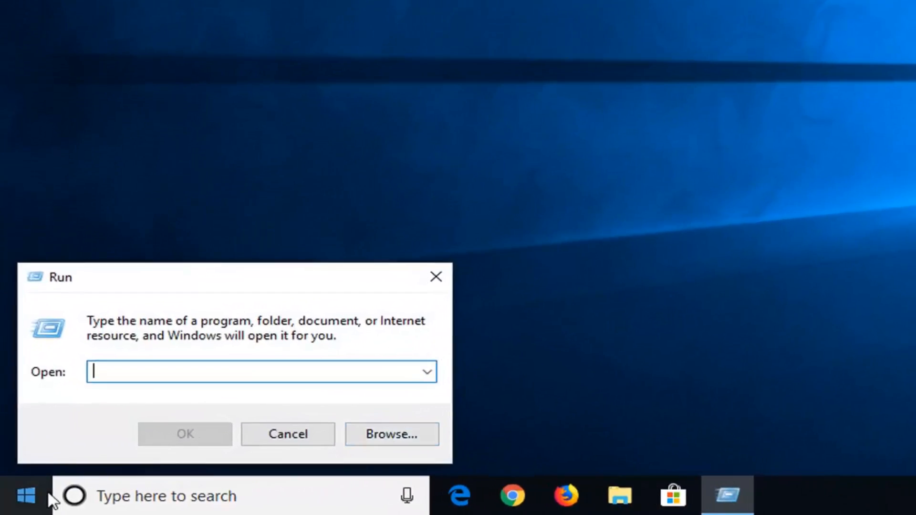
text(mm)
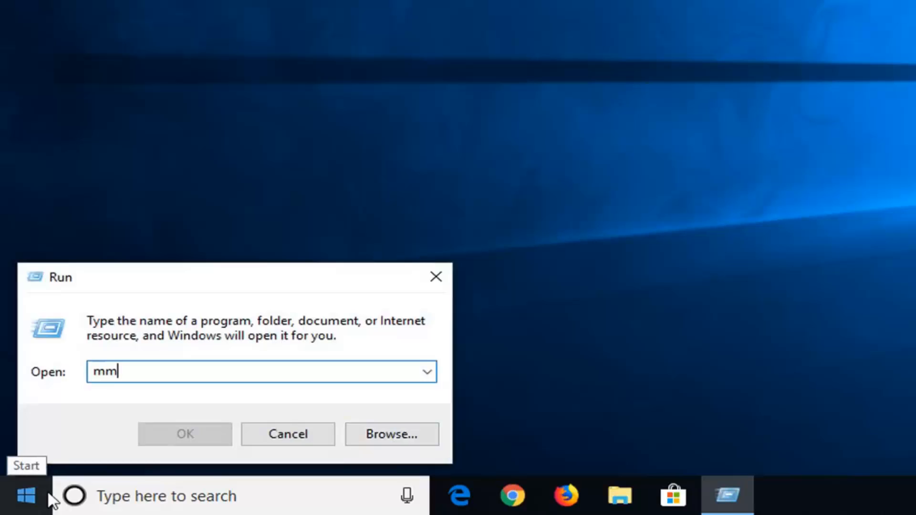
text(sys)
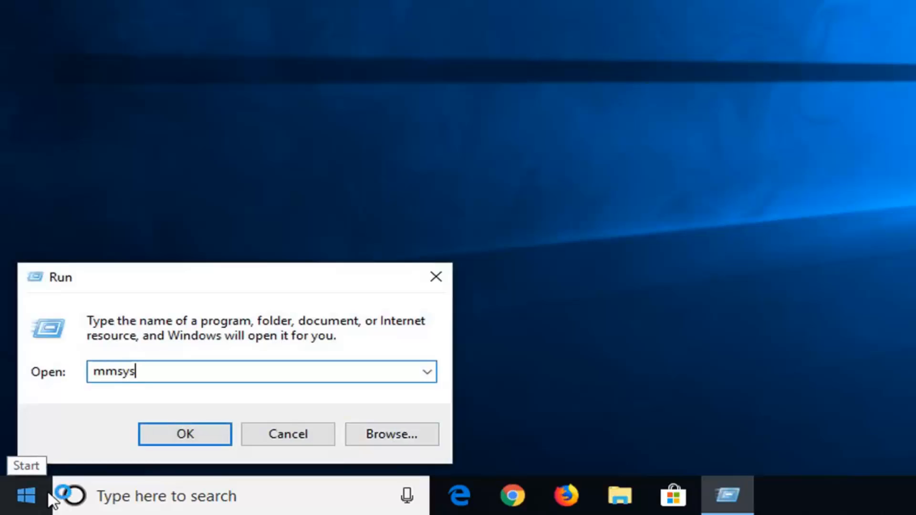
text(.cpl)
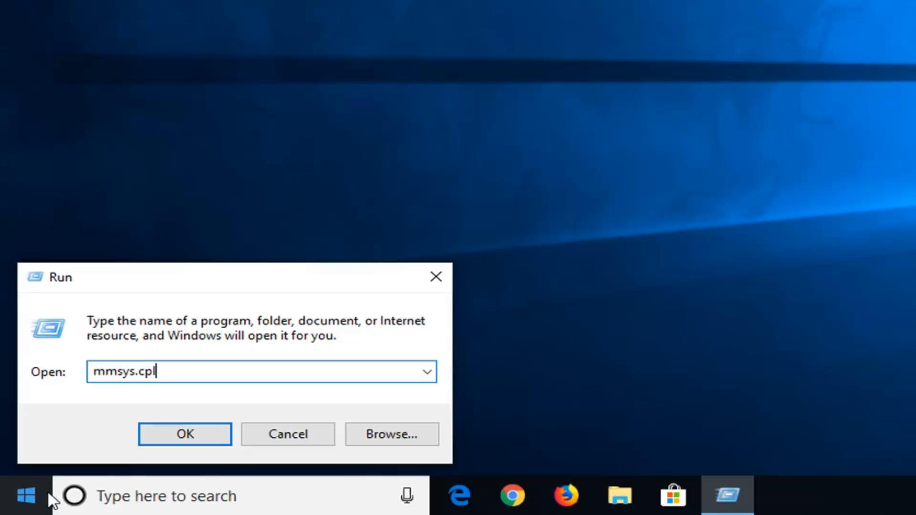
click(190, 433)
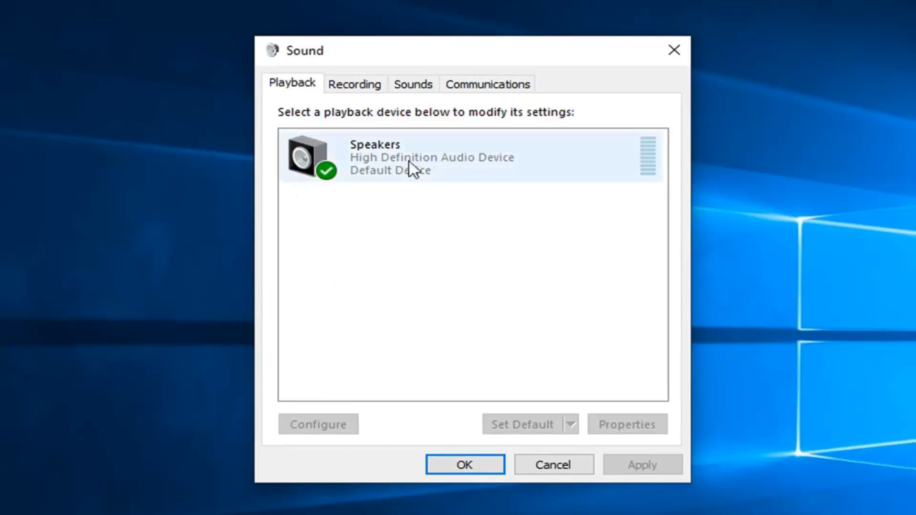
Check which devices are set as default for playback and recording.
click(397, 151)
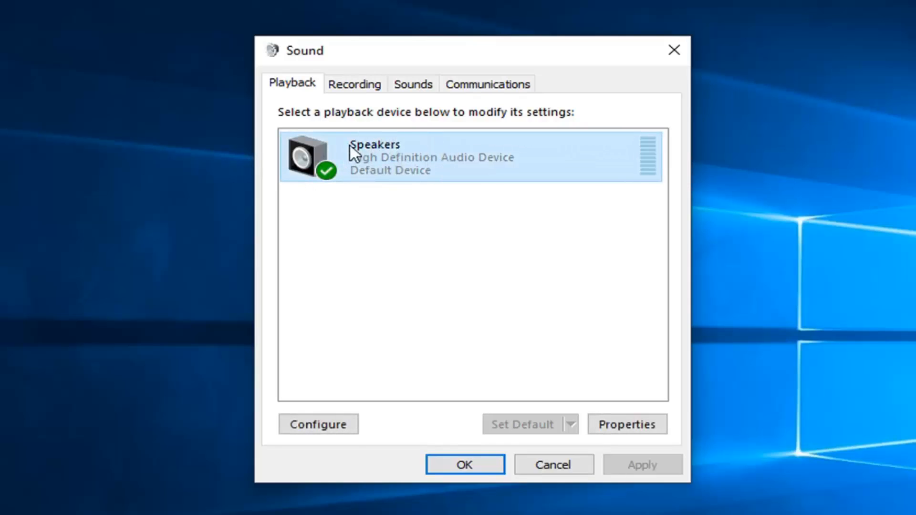
click(354, 84)
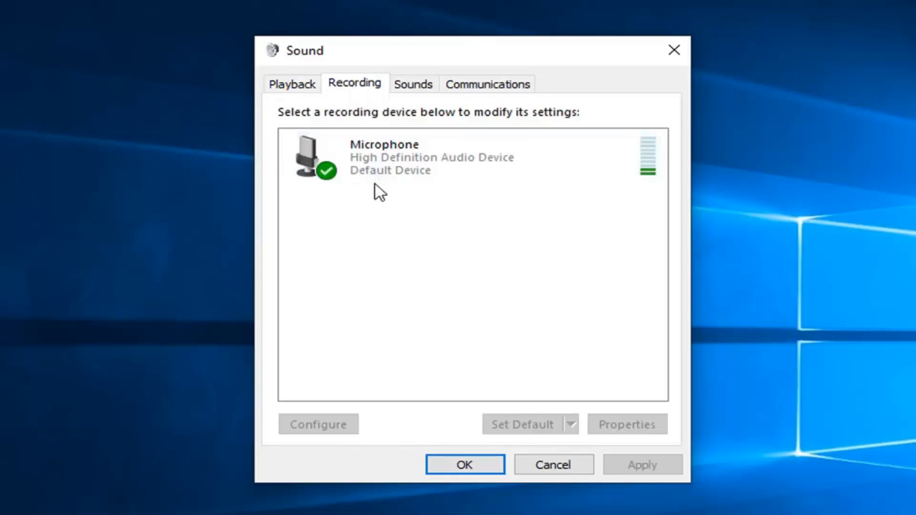
click(480, 162)
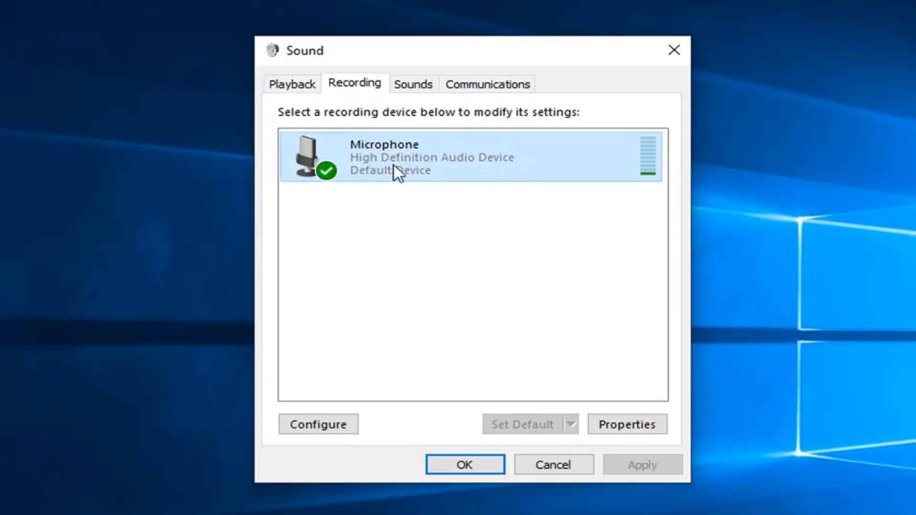
click(291, 84)
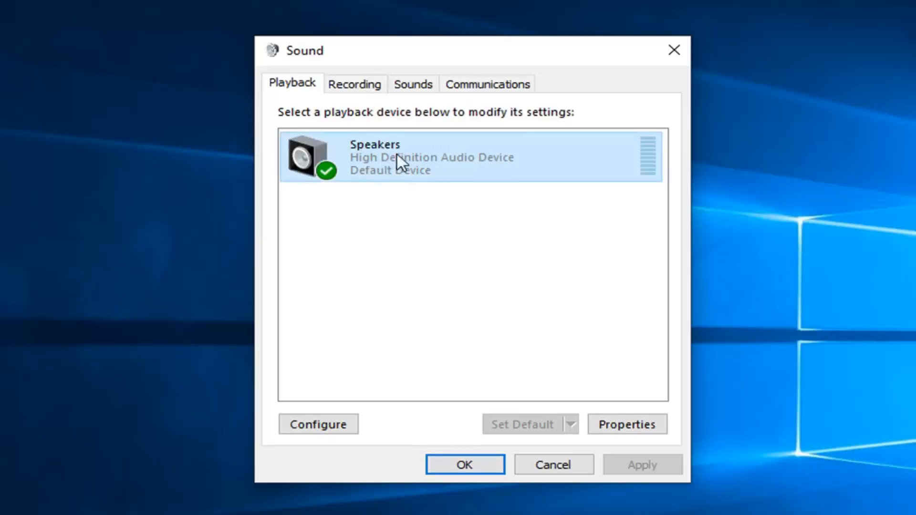
click(421, 198)
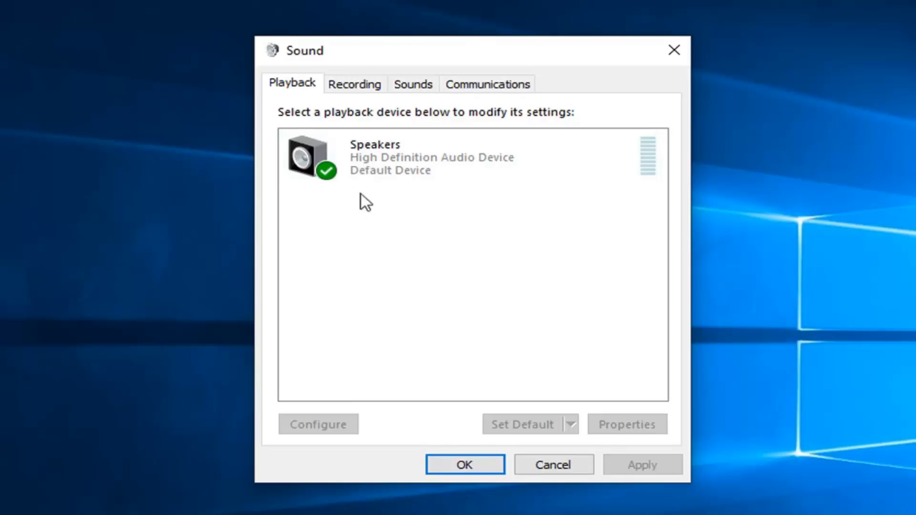
Review the sample rate and bit depth choices in the Speakers' advanced properties, then accept the properties without picking another format.
click(380, 152)
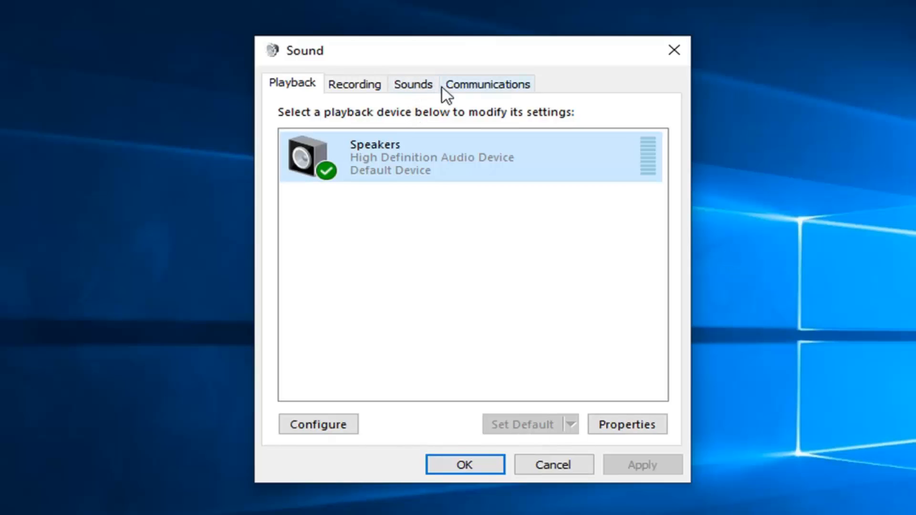
click(628, 422)
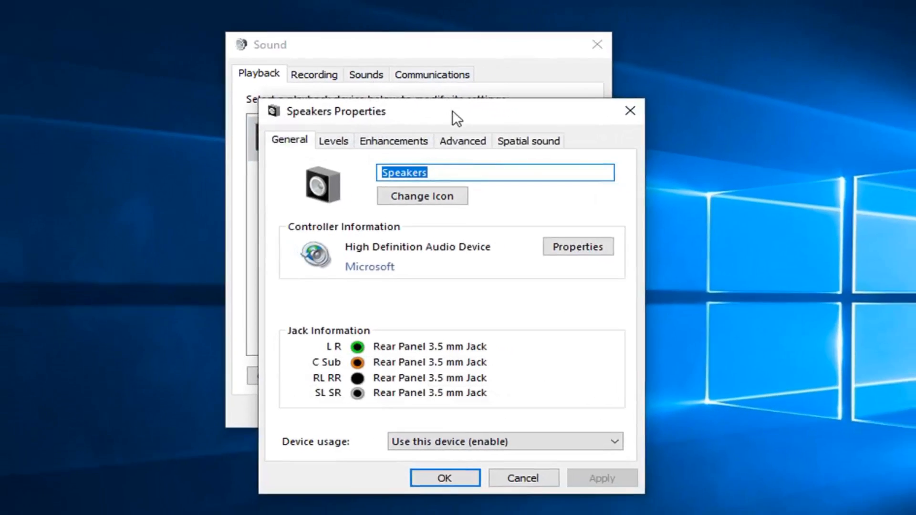
drag(453, 110, 480, 260)
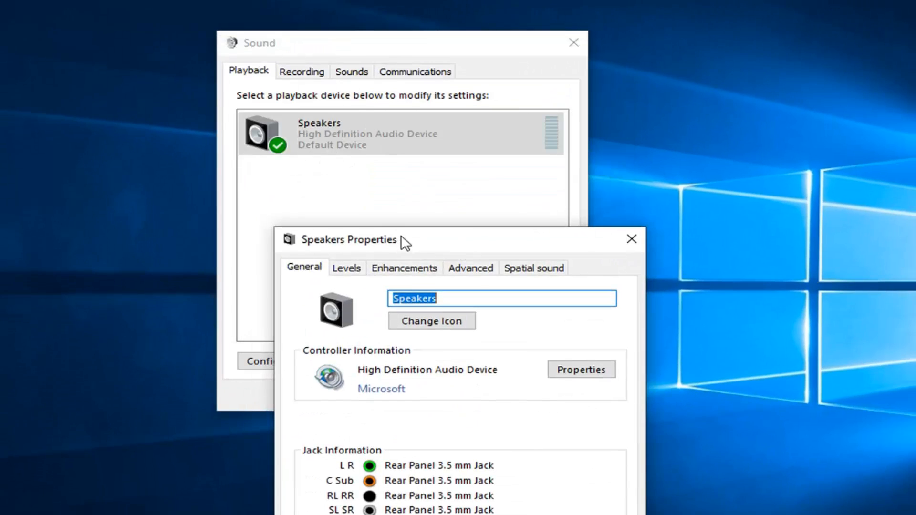
drag(380, 246, 326, 67)
click(407, 98)
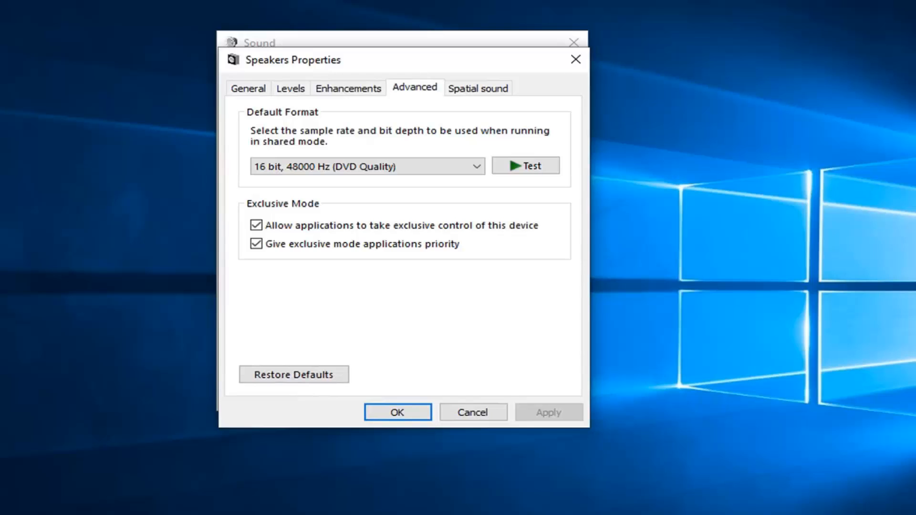
click(324, 169)
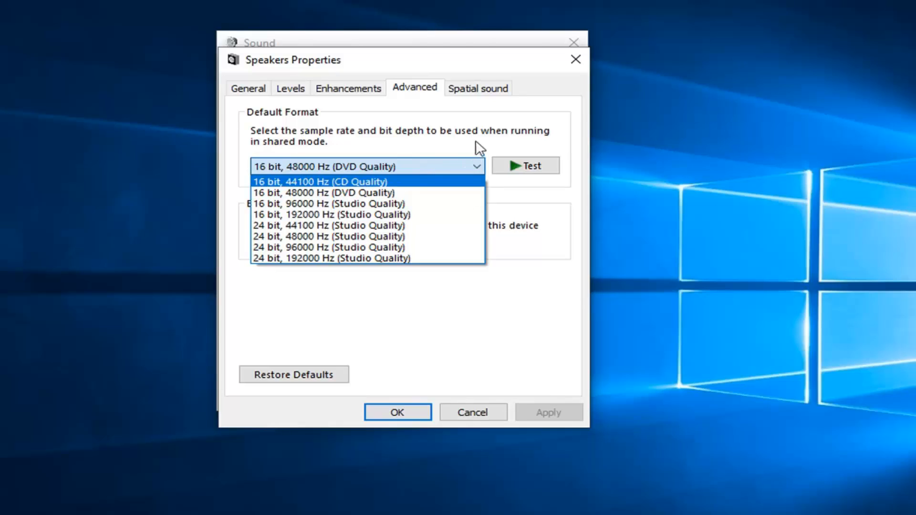
click(314, 170)
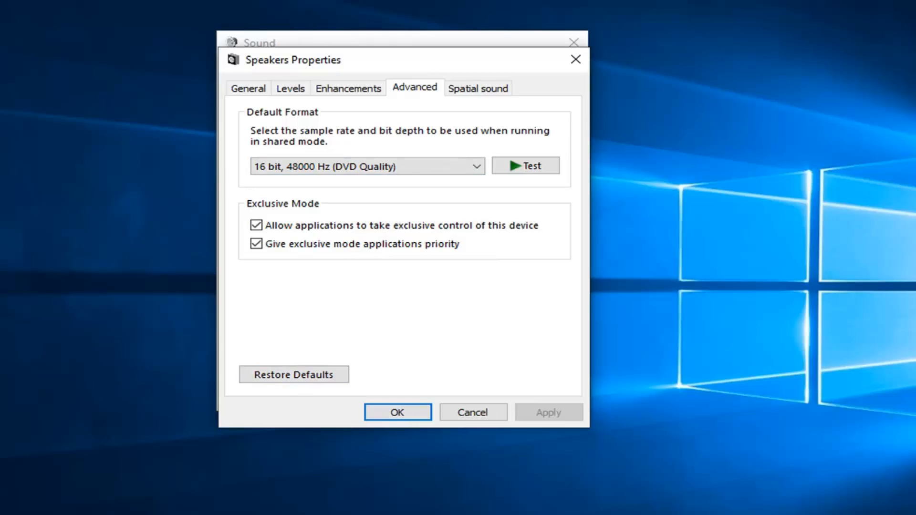
click(393, 412)
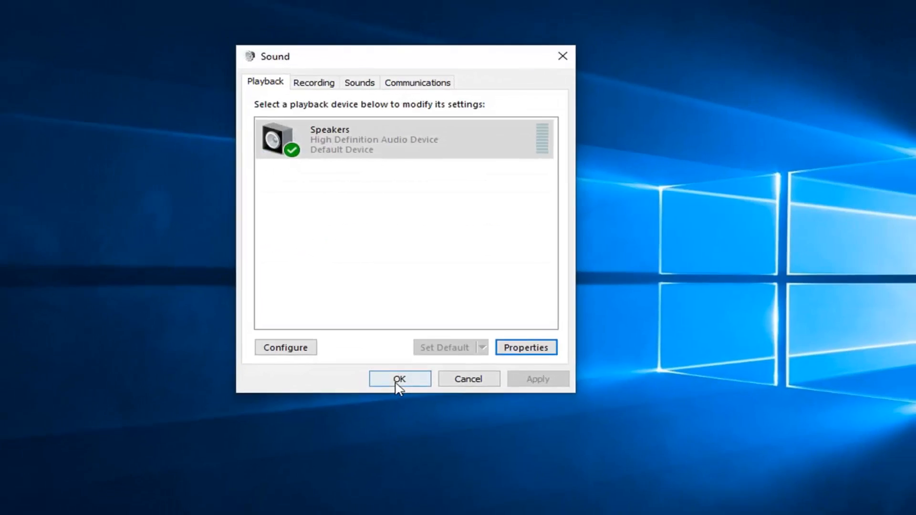